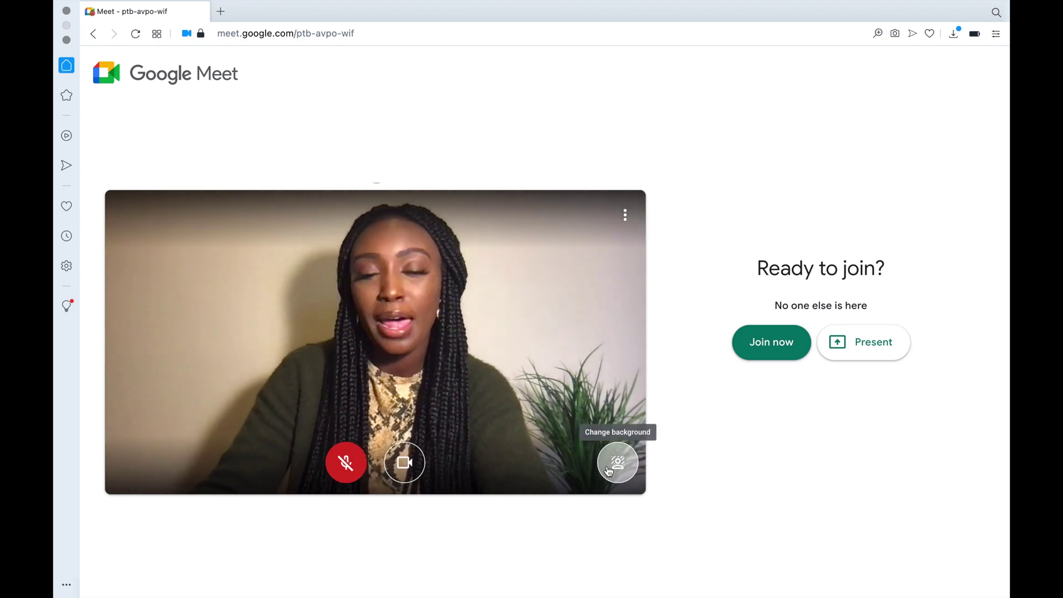
Preview the bookshelf, shelves-with-plant and Blurry beach backgrounds, then turn backgrounds off.
left_click(608, 471)
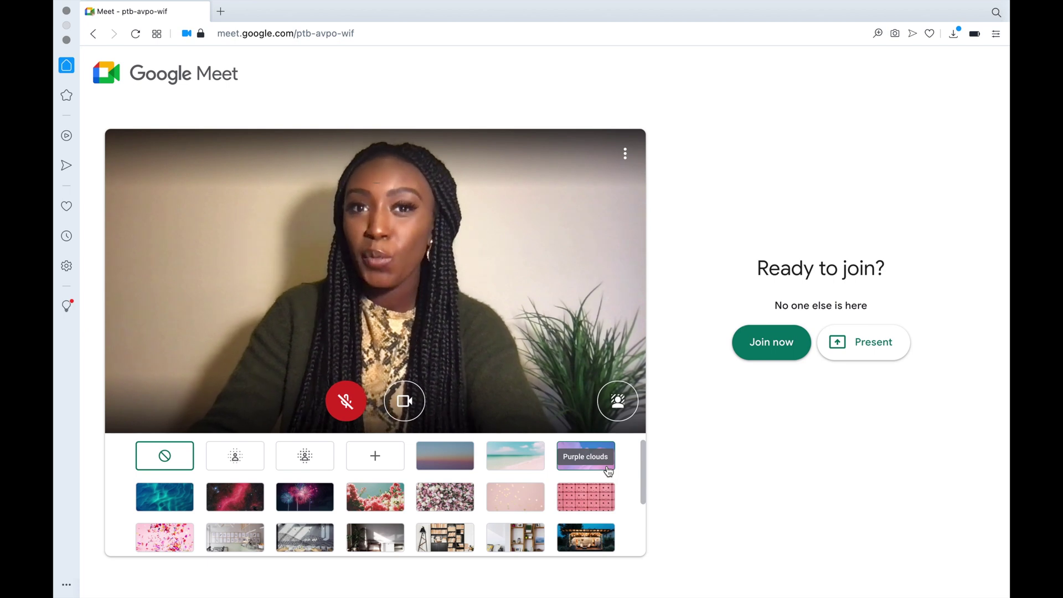
scroll(576, 515, "down", 1)
scroll(576, 514, "down", 1)
scroll(576, 514, "up", 2)
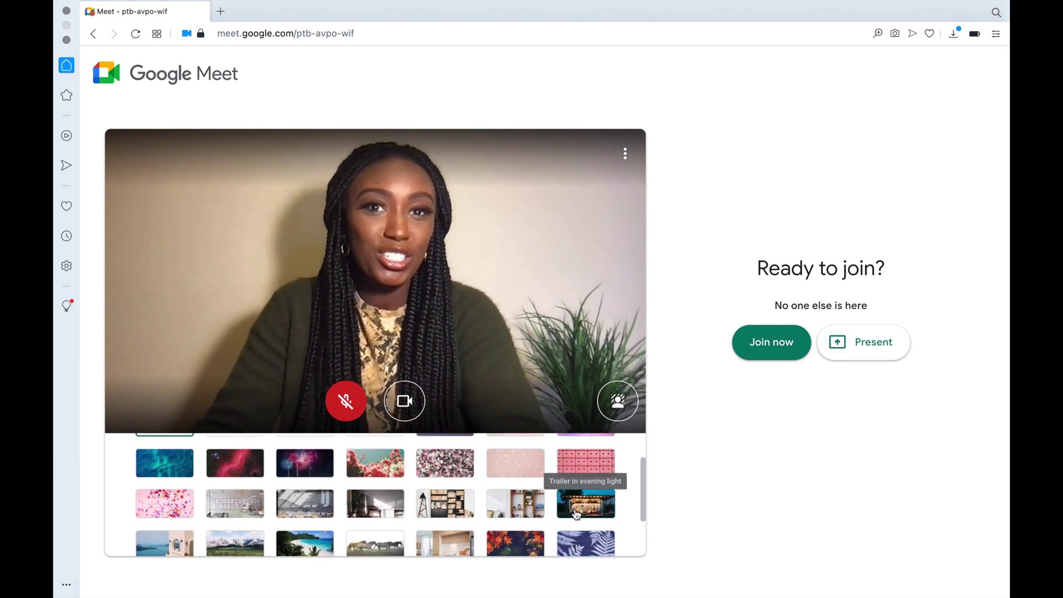
left_click(459, 502)
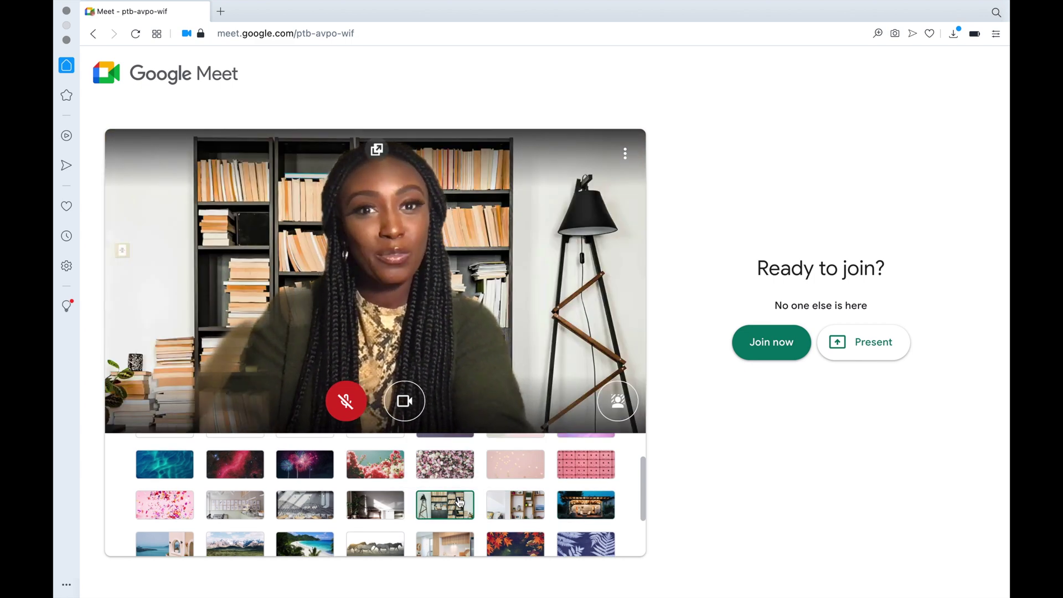
left_click(500, 506)
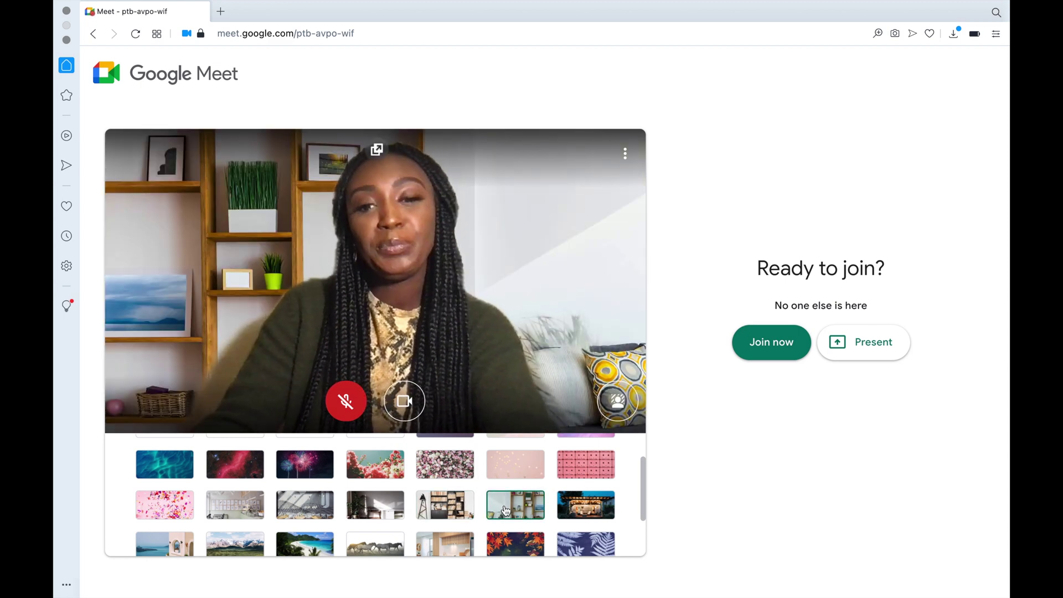
scroll(505, 509, "up", 2)
left_click(513, 472)
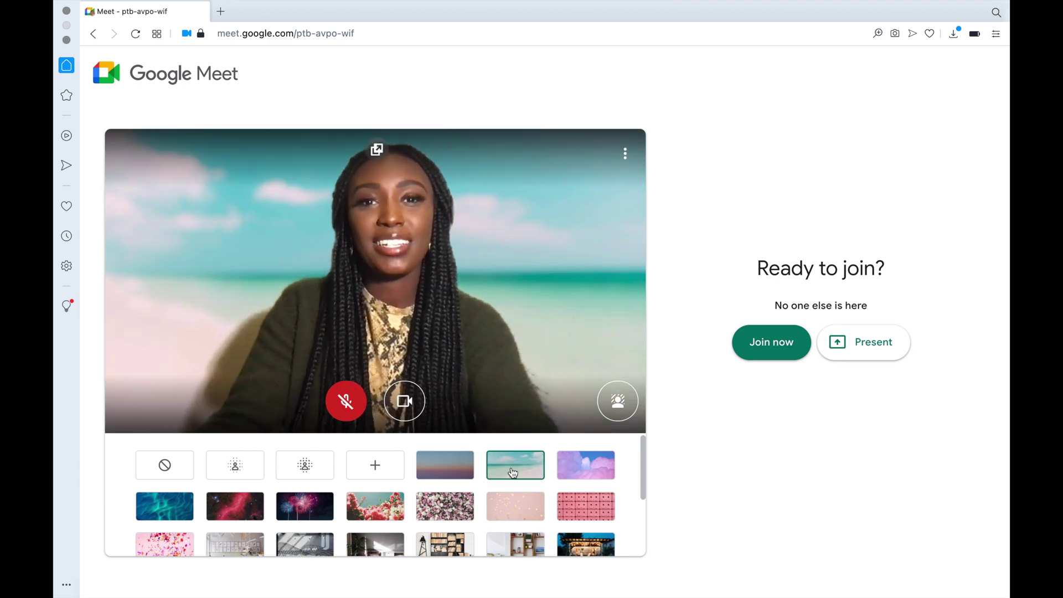
left_click(152, 469)
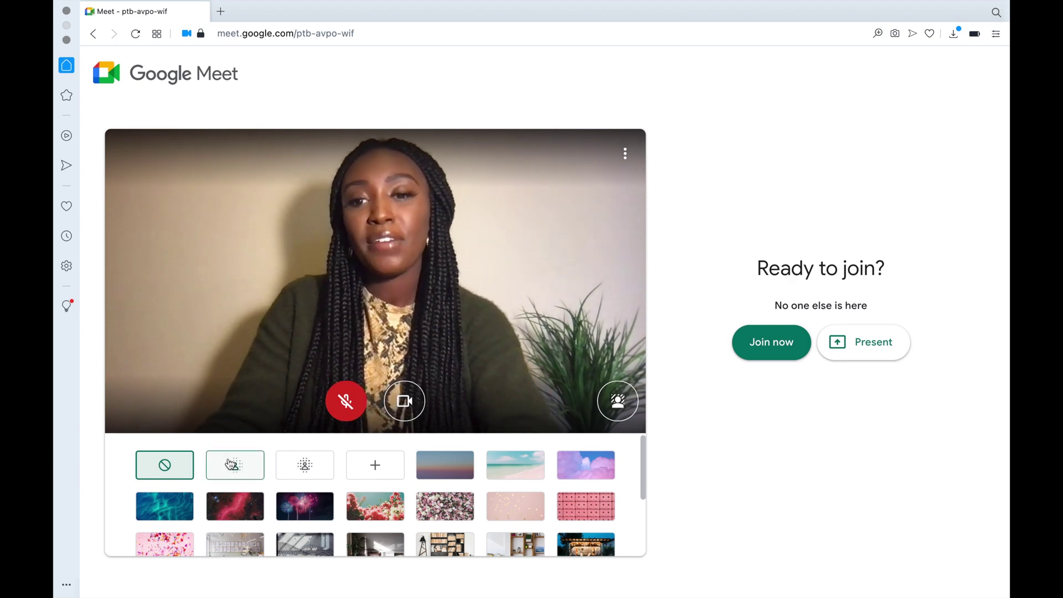
Apply a slight background blur, then switch to full background blur.
left_click(231, 464)
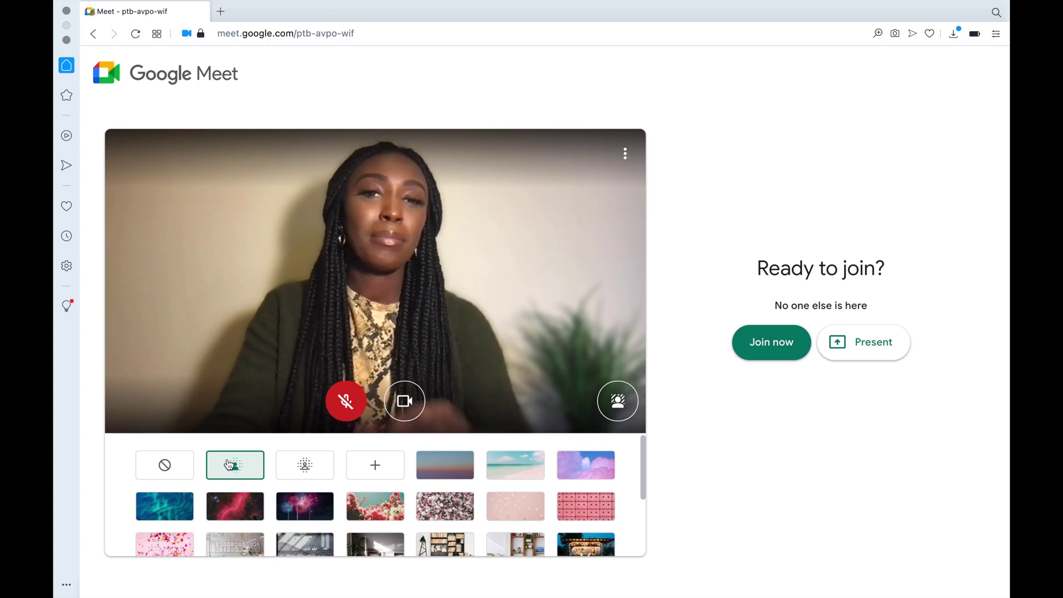
left_click(294, 466)
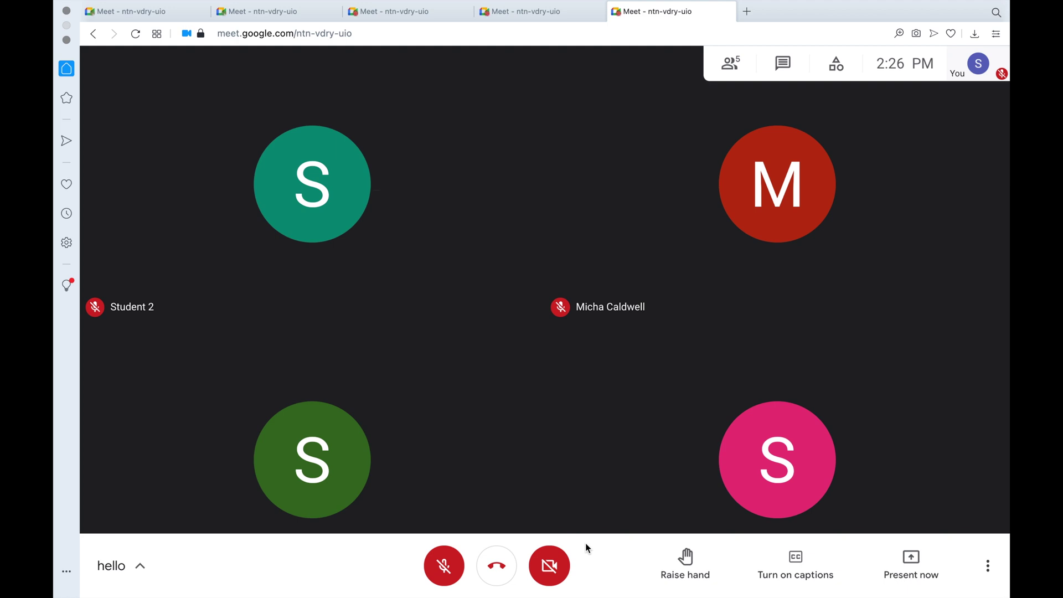
Raise a hand from the student's view of the call.
left_click(679, 568)
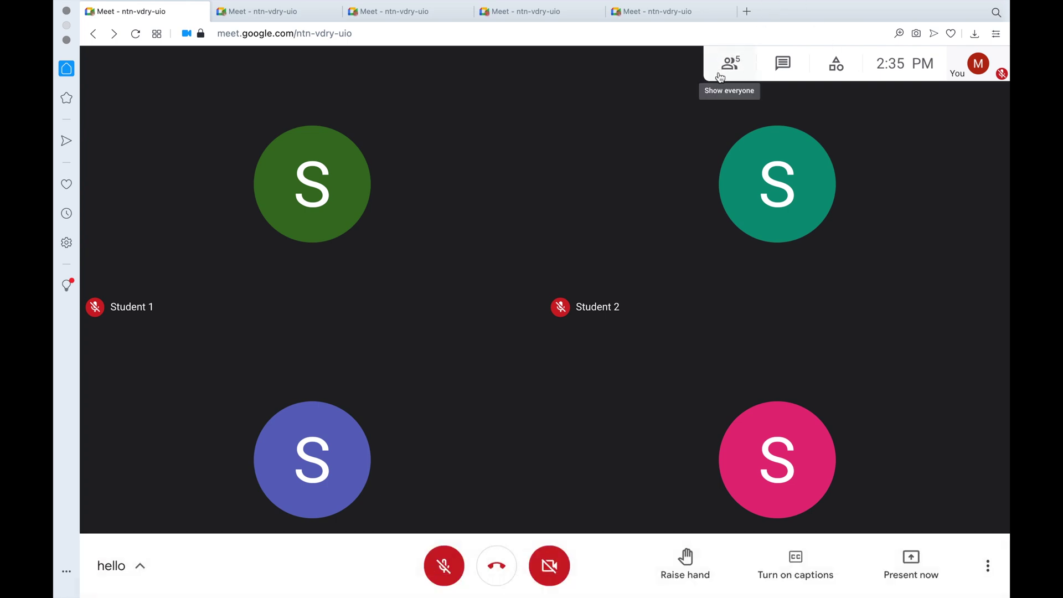
Lower Student 3's hand from the Raised hands section of the people list.
left_click(720, 76)
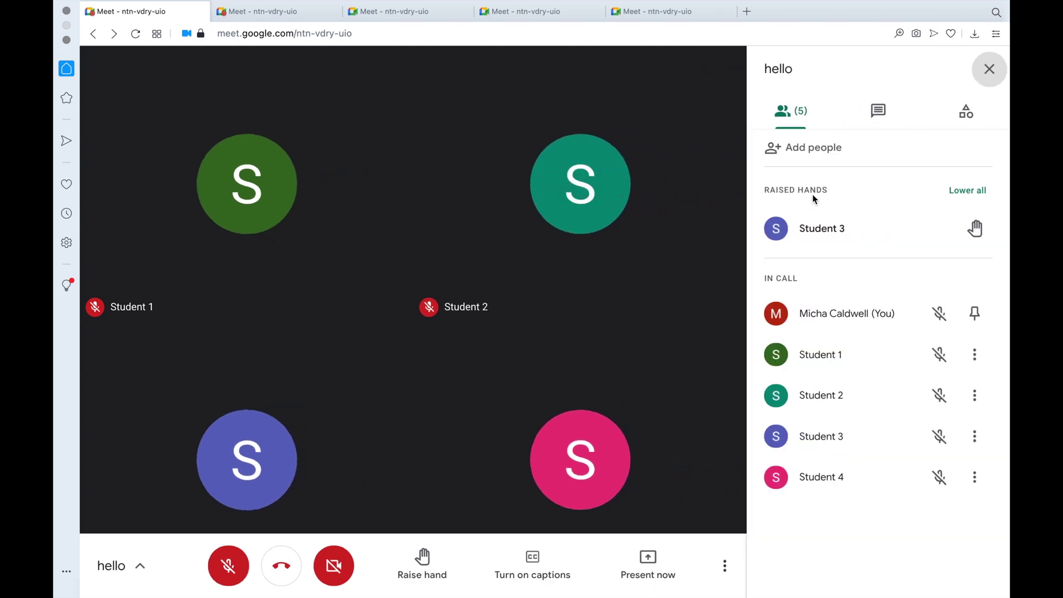
mouse_move(824, 229)
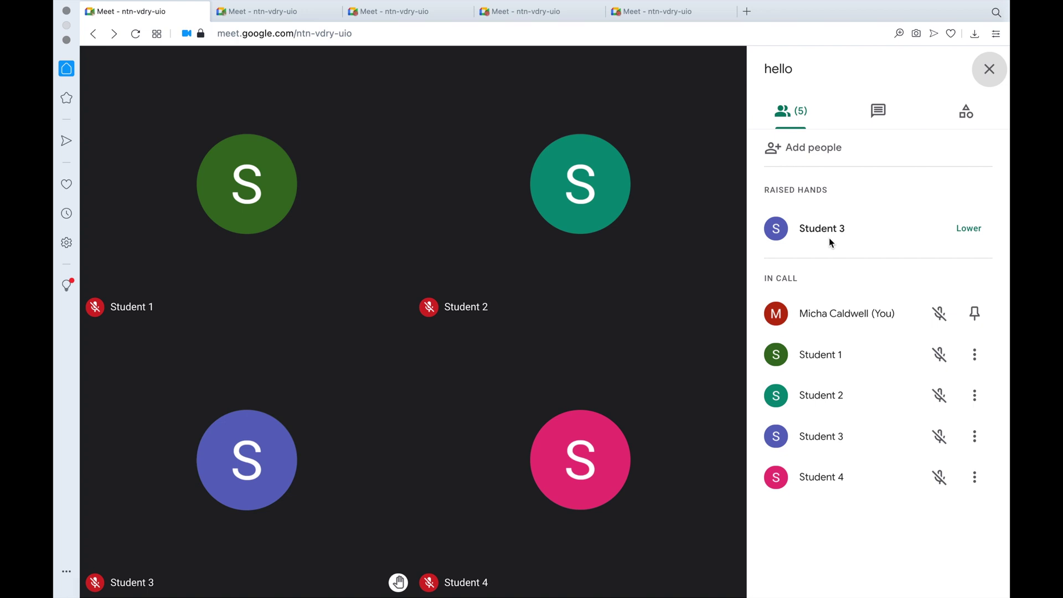
left_click(966, 232)
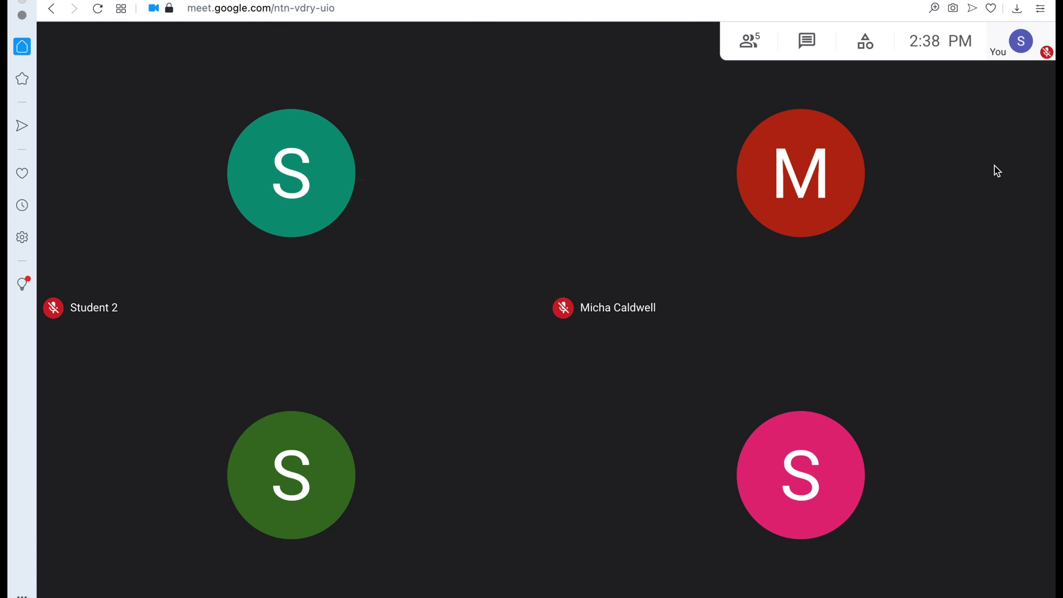
Open the meeting Activities panel to reach Breakout rooms.
left_click(866, 56)
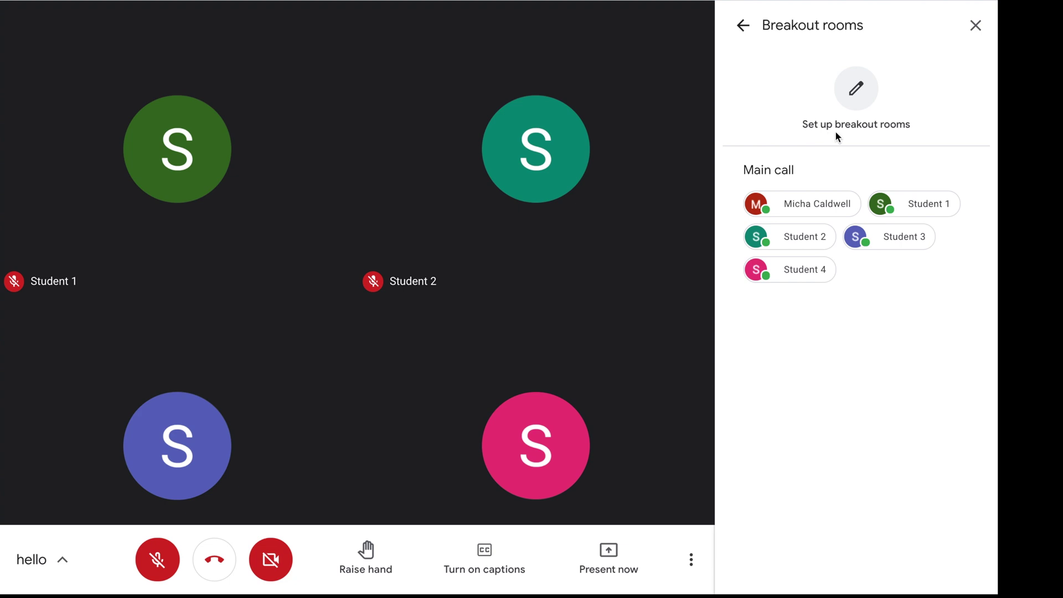
Create two breakout rooms, shuffle the four students between them, and open the timer settings.
left_click(854, 97)
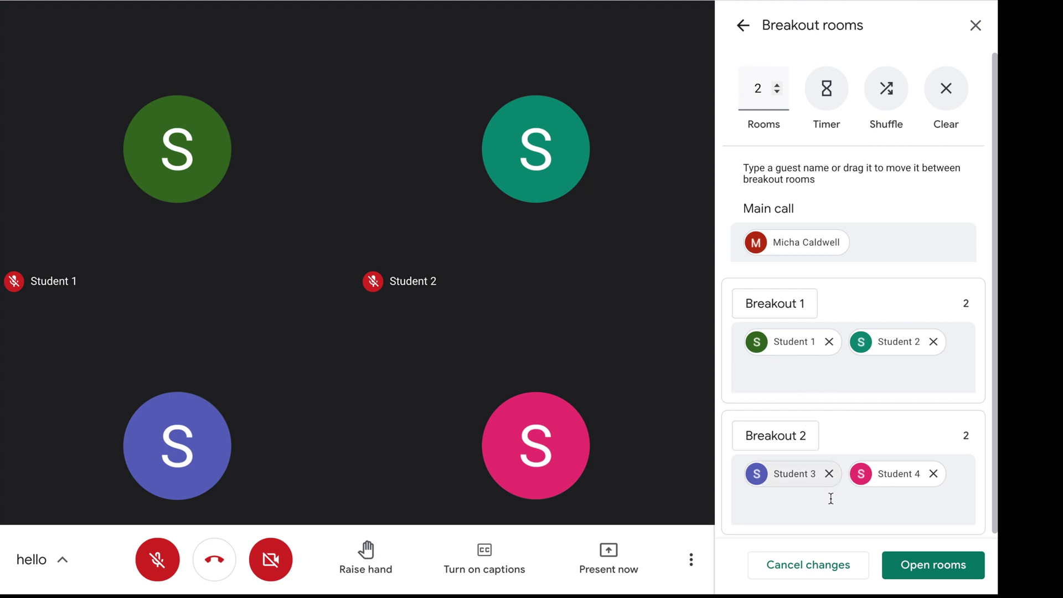
left_click(886, 105)
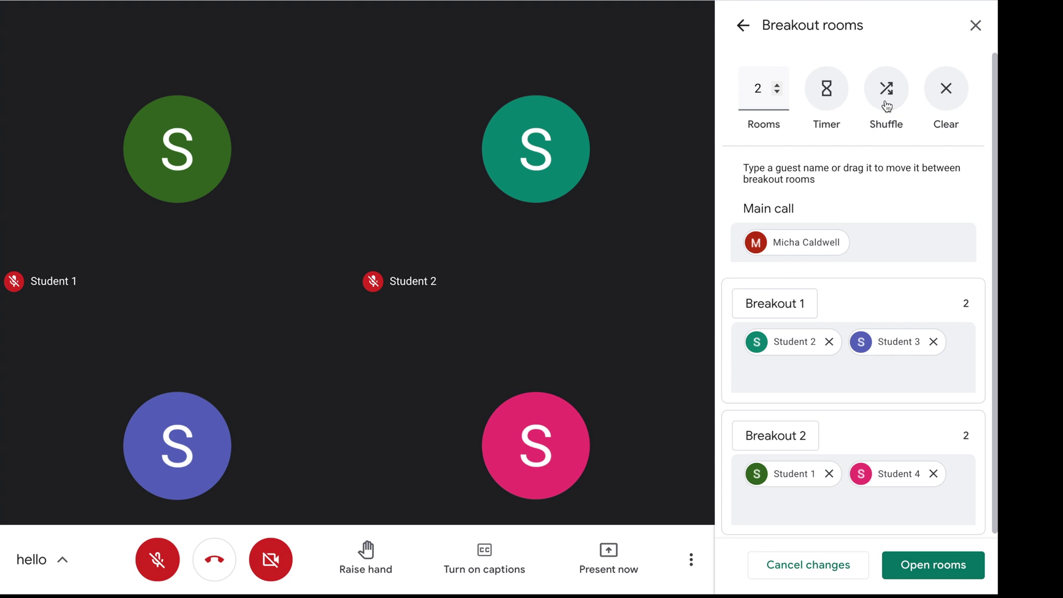
left_click(827, 99)
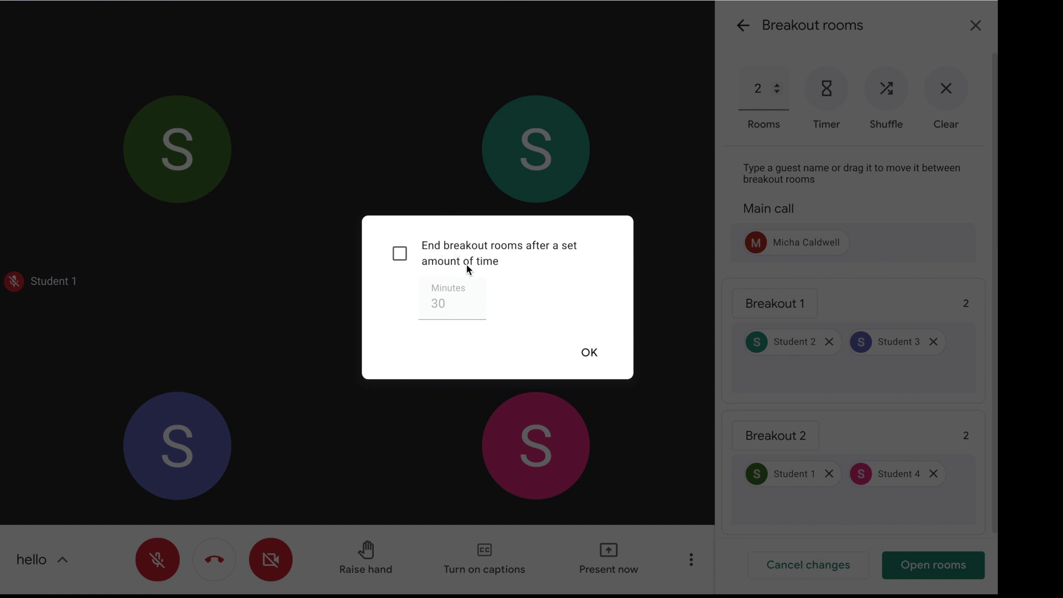
Enable ending breakout rooms after a set time and set the timer to 3 minutes.
left_click(401, 255)
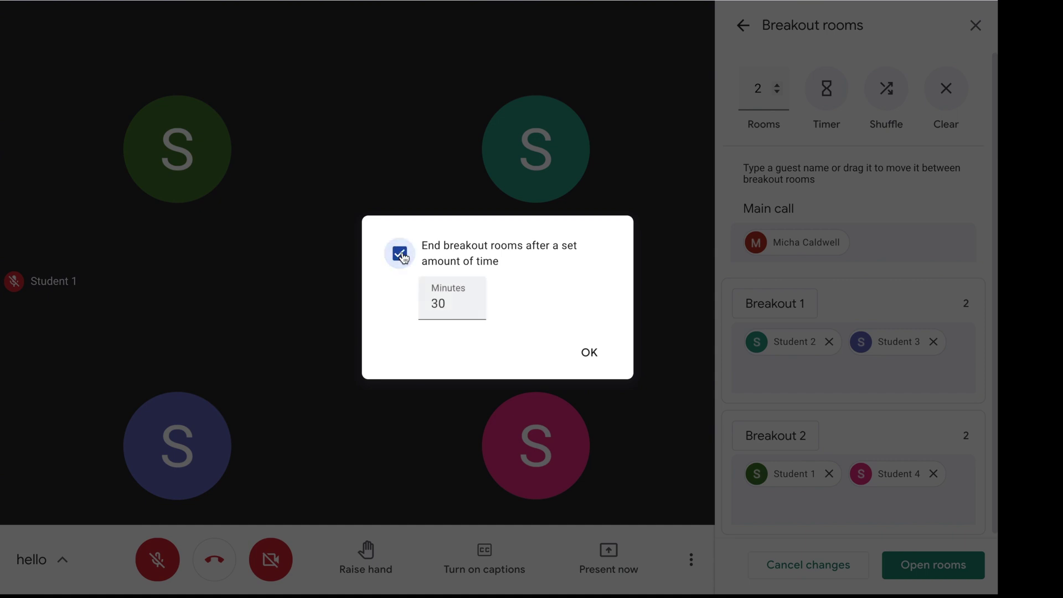
left_click(468, 308)
left_click(468, 308)
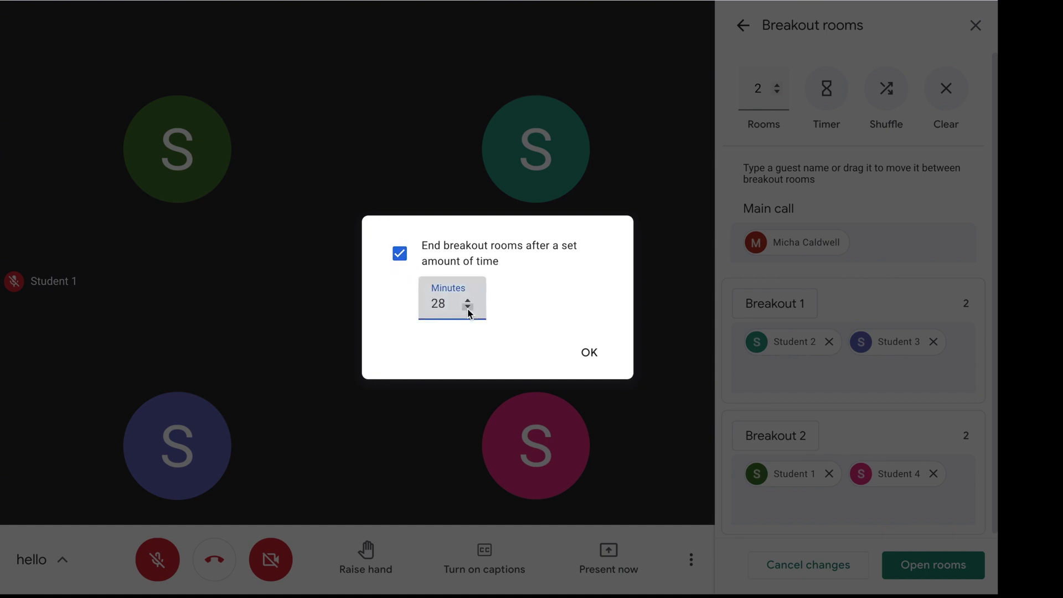
left_click(468, 308)
left_click(467, 308)
left_click(468, 307)
left_click(468, 307)
left_click(468, 308)
left_click(468, 308)
left_click(467, 308)
left_click(468, 307)
left_click_drag(450, 304, 390, 304)
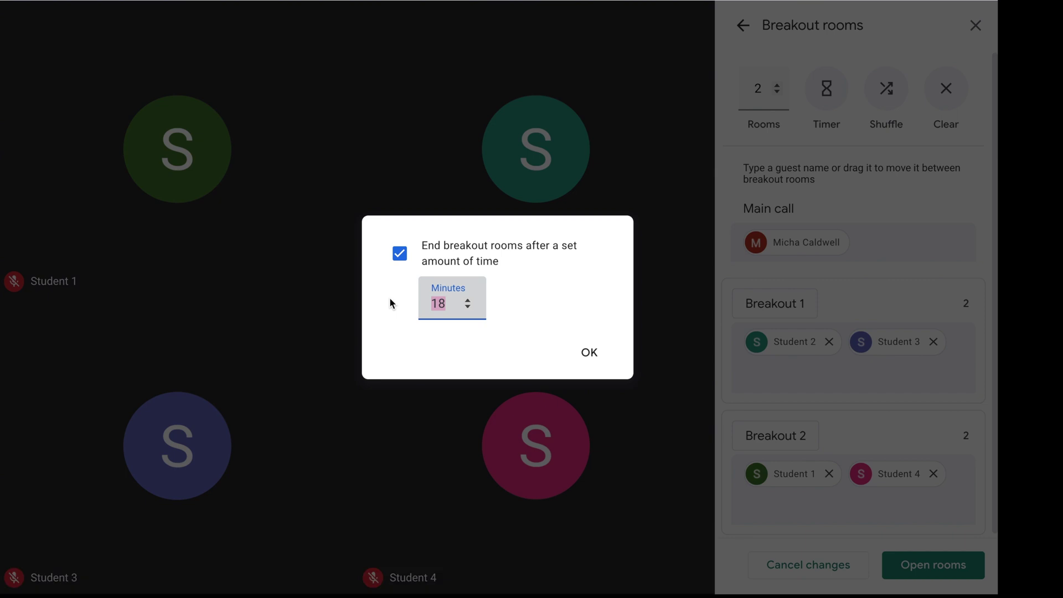
type("3")
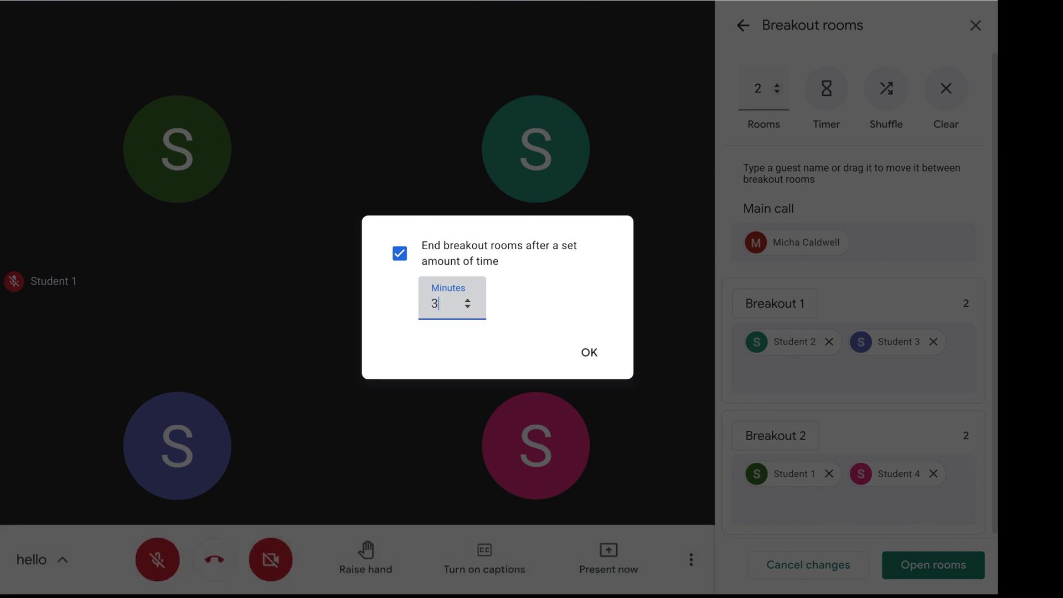
left_click(590, 356)
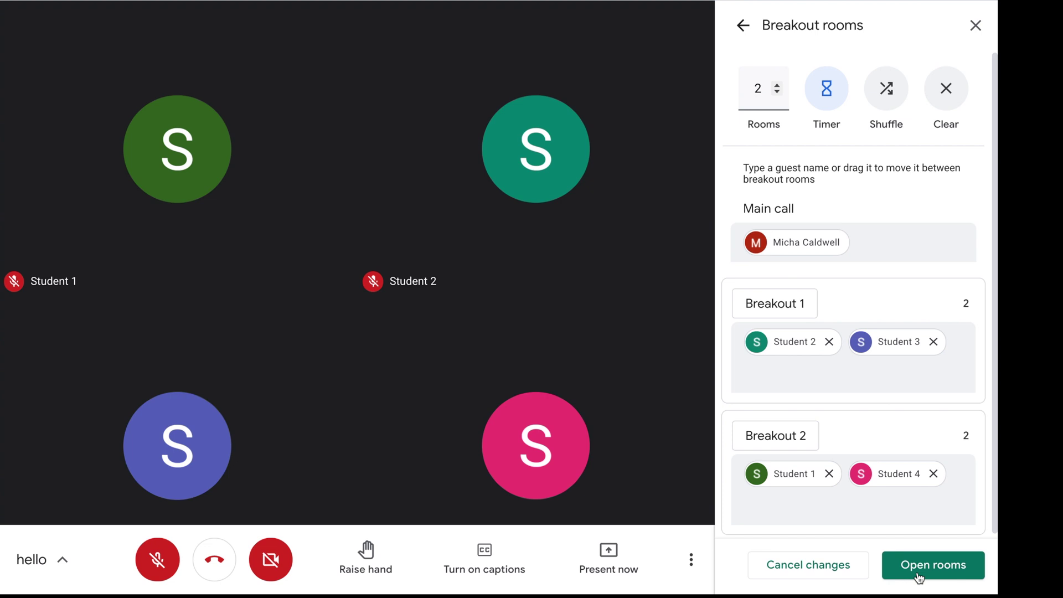
Clear all breakout room assignments, returning the four students to the main call.
left_click(950, 106)
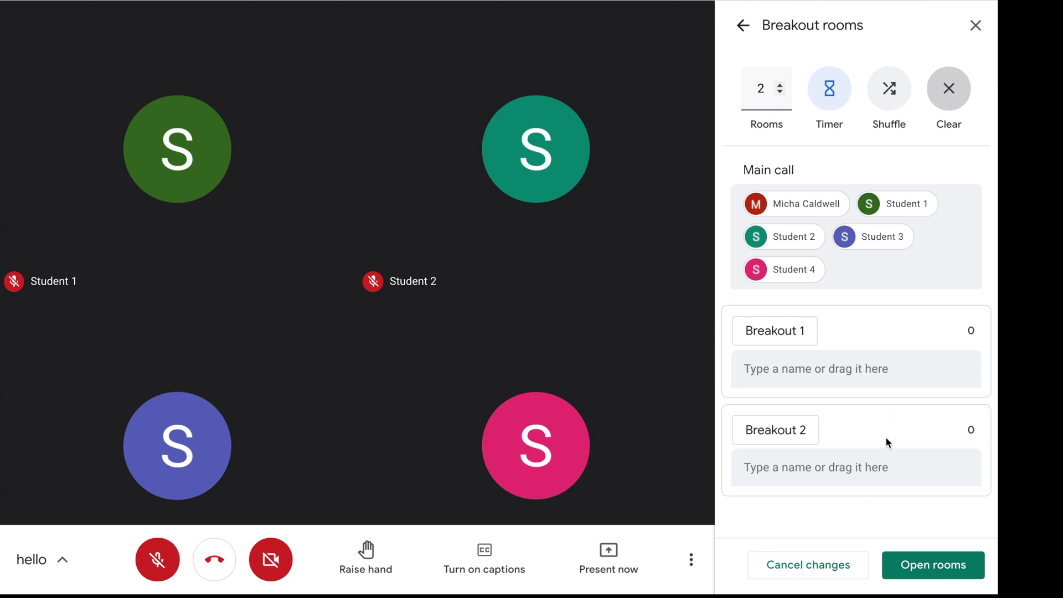
Drag Students 2 and 1 into Breakout 1, and add Student 4 to Breakout 2.
left_click_drag(789, 238, 790, 373)
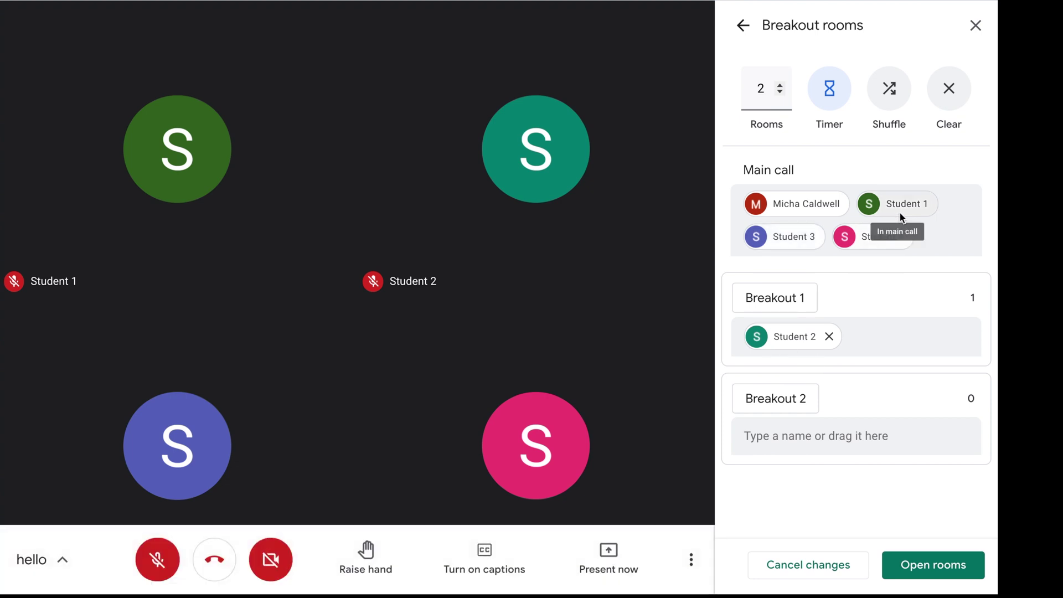
left_click_drag(900, 212, 907, 340)
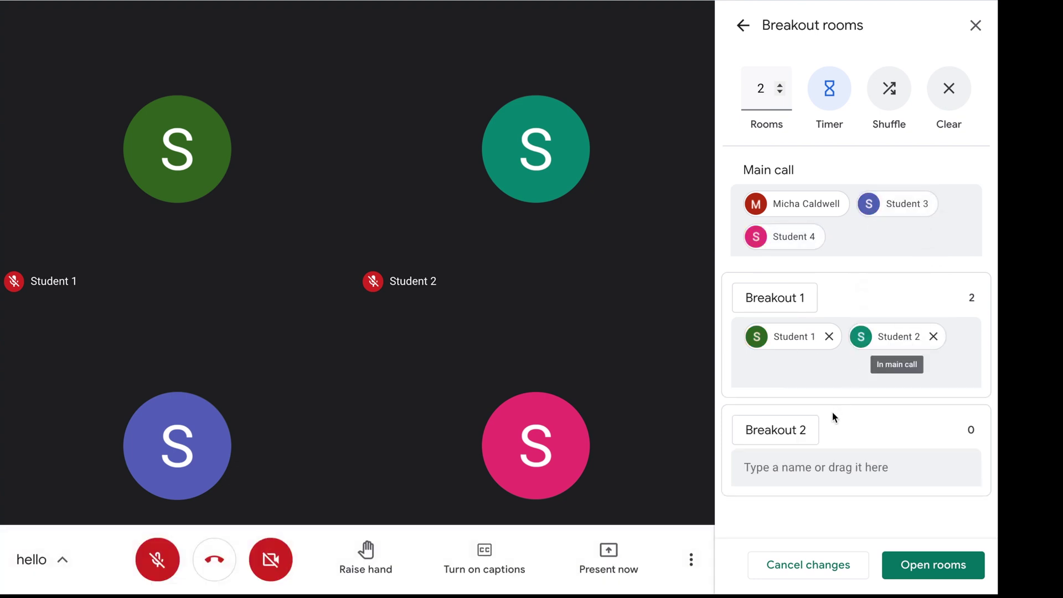
left_click(822, 470)
type("S")
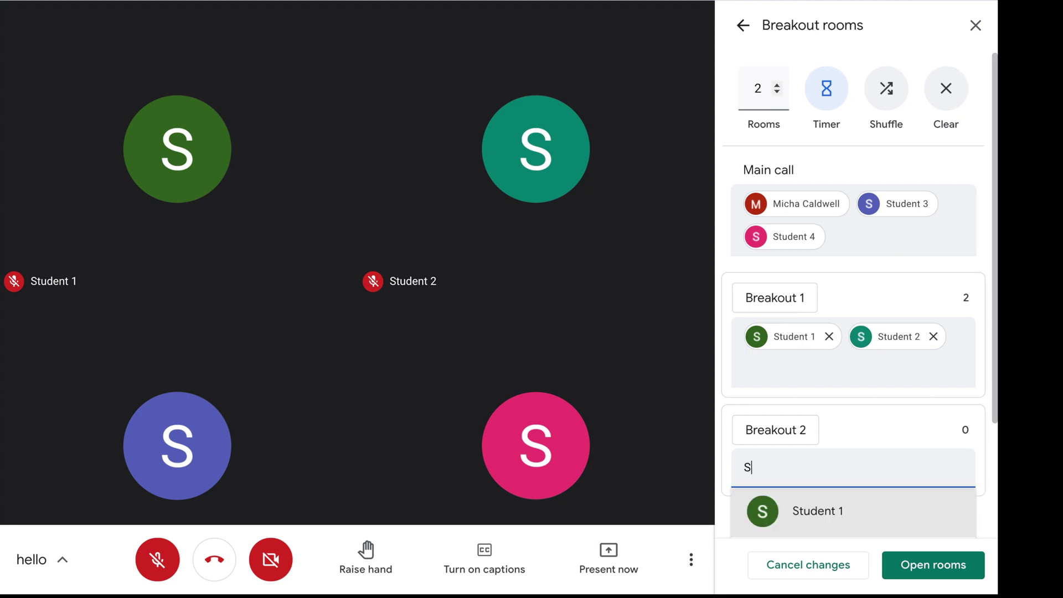
type("tudent 4")
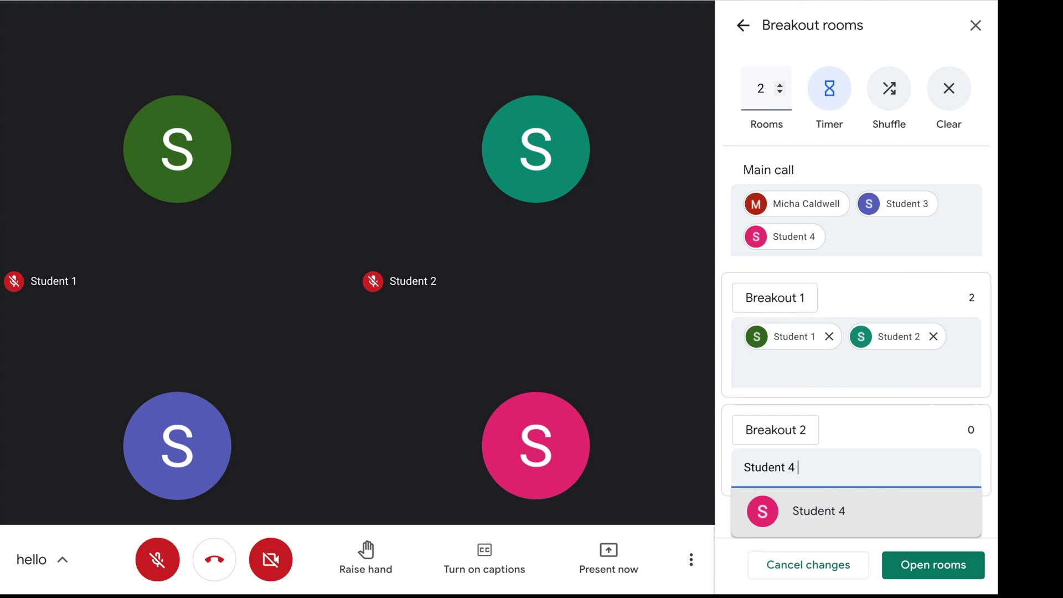
left_click(838, 510)
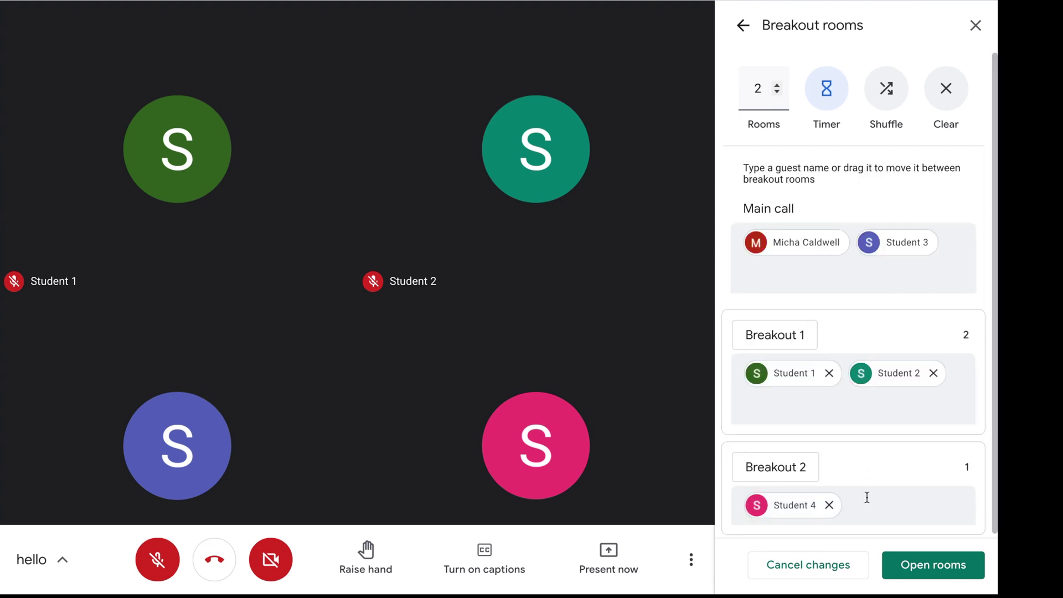
Add Student 3 to Breakout 2 by typing the name and picking the suggestion.
type("Sy")
key("BackSpace")
type("tudent ")
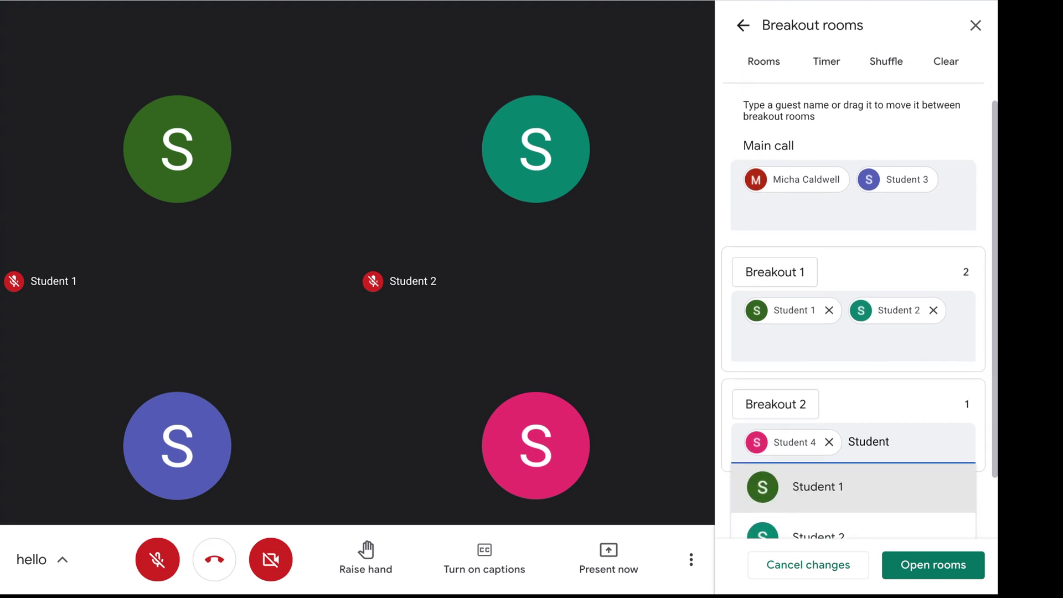
type("3")
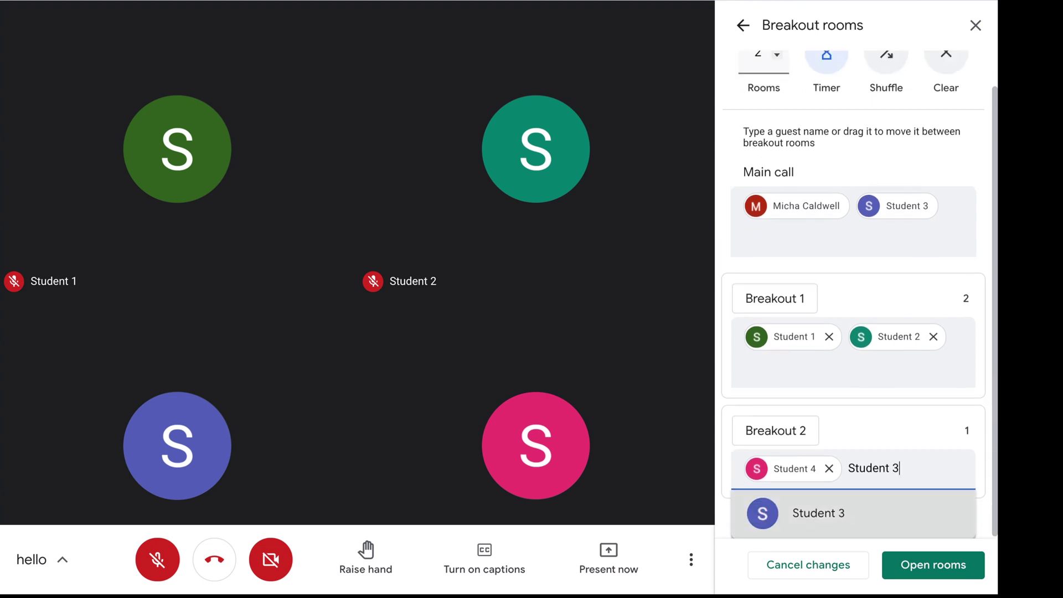
left_click(855, 524)
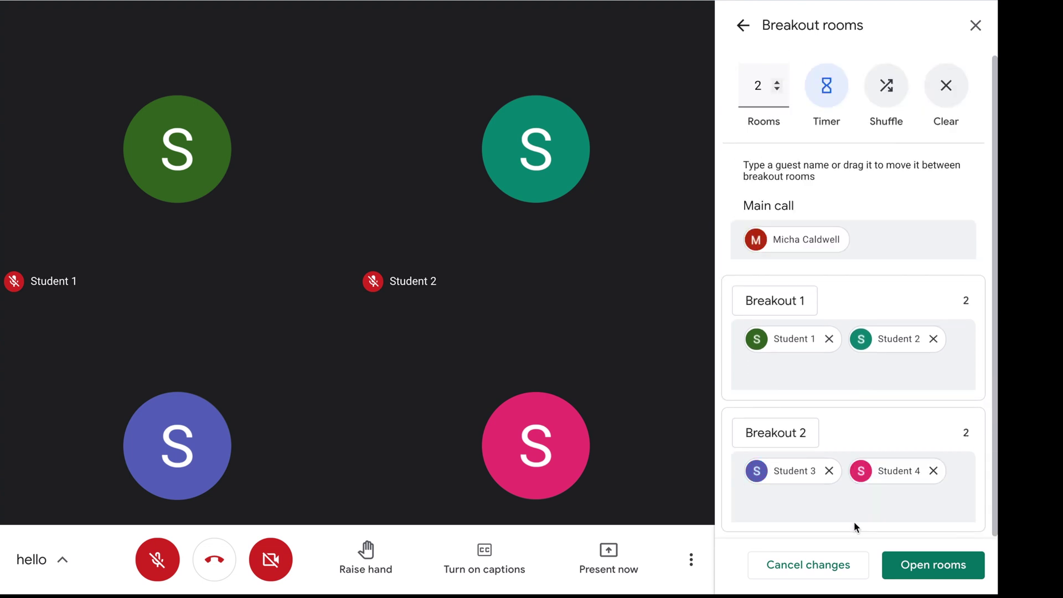